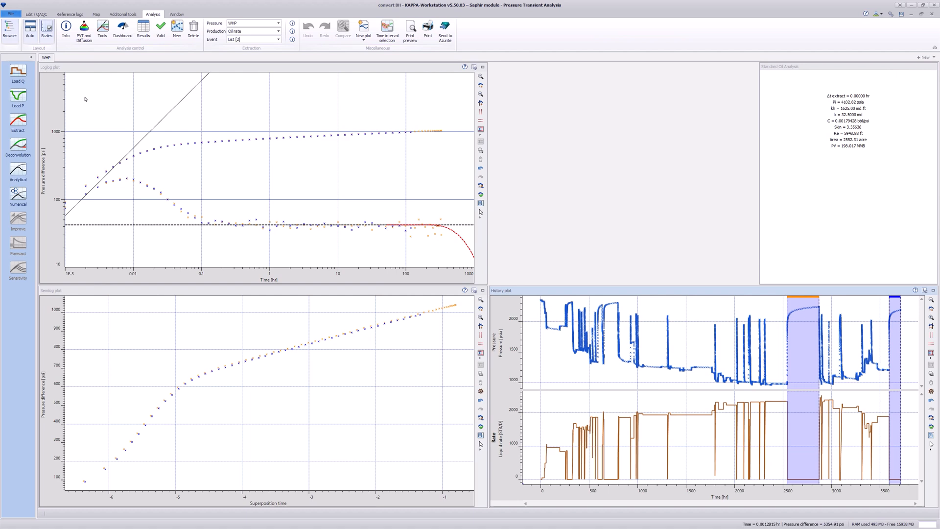
# Generate an analytical model for the WHP analysis with skin 3.2 and initial pressure 2351 psia.
pyautogui.click(93, 110)
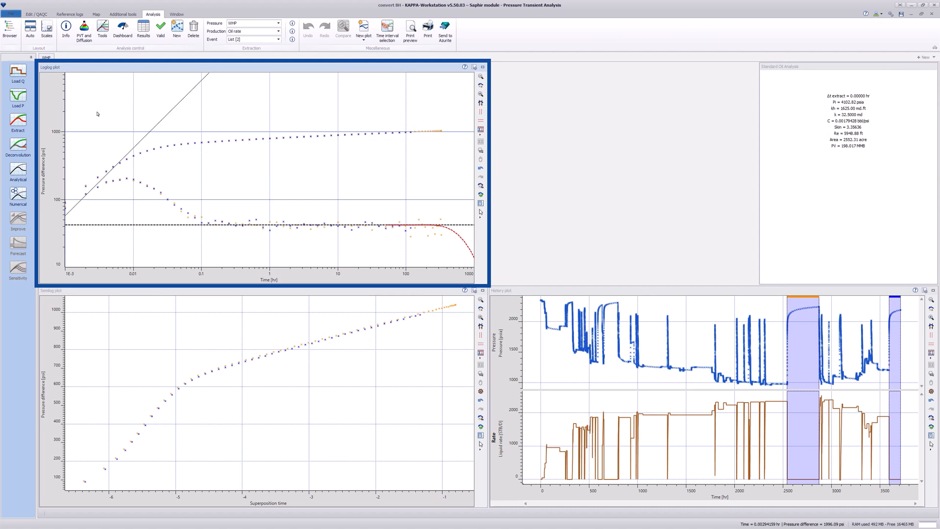
pyautogui.click(18, 170)
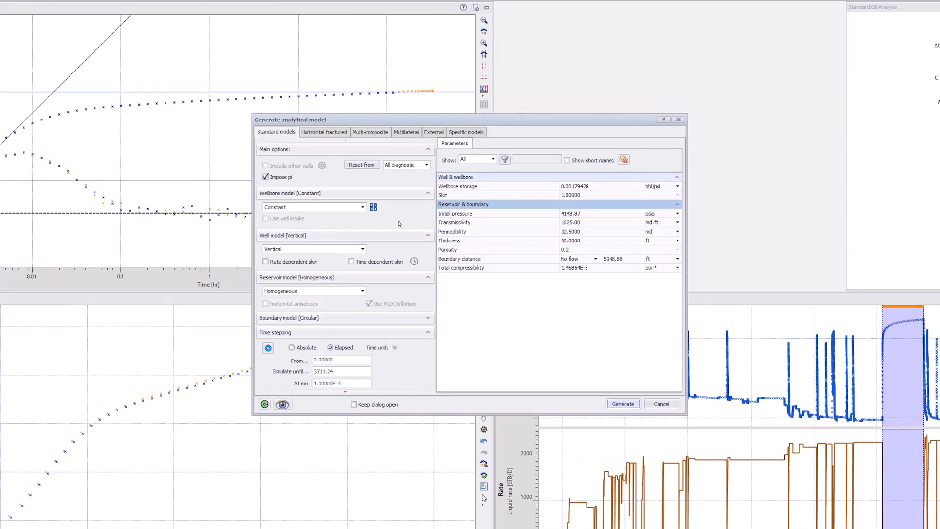
pyautogui.click(559, 195)
pyautogui.write('3.2')
pyautogui.click(559, 214)
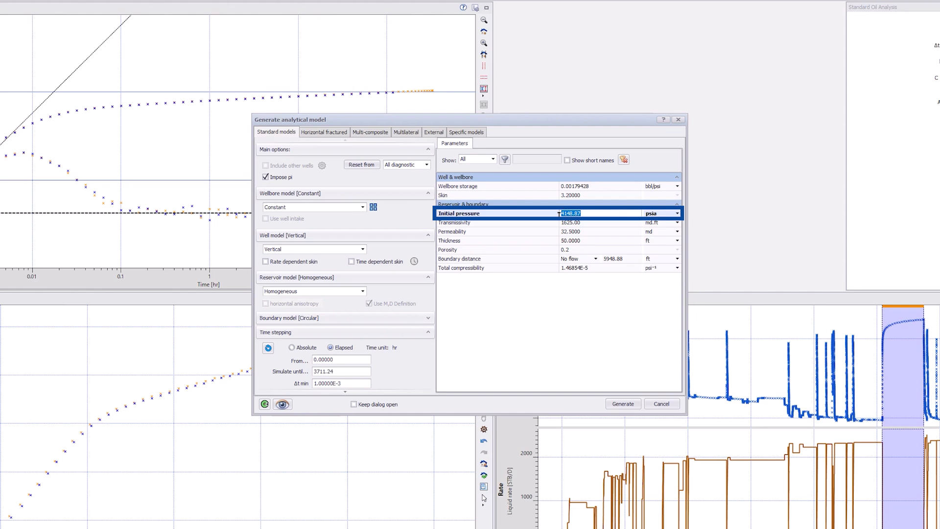
pyautogui.write('2351')
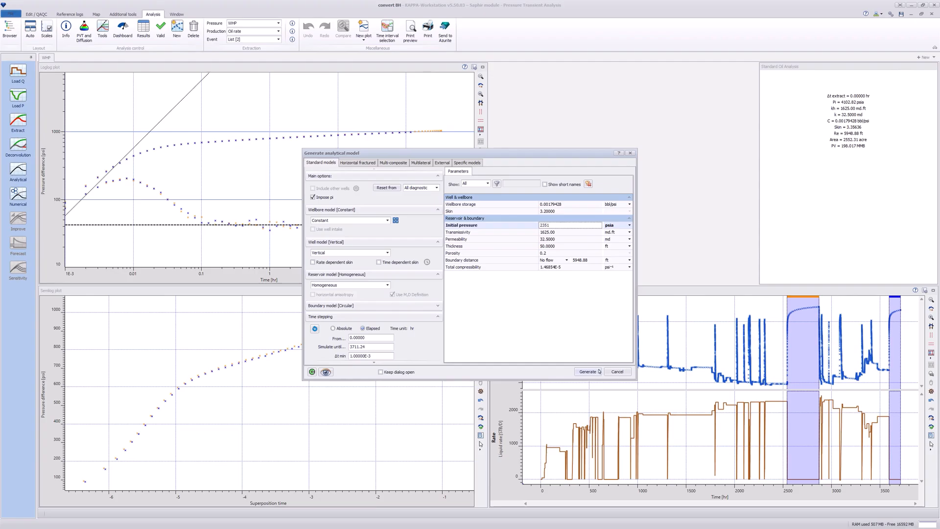
pyautogui.click(629, 403)
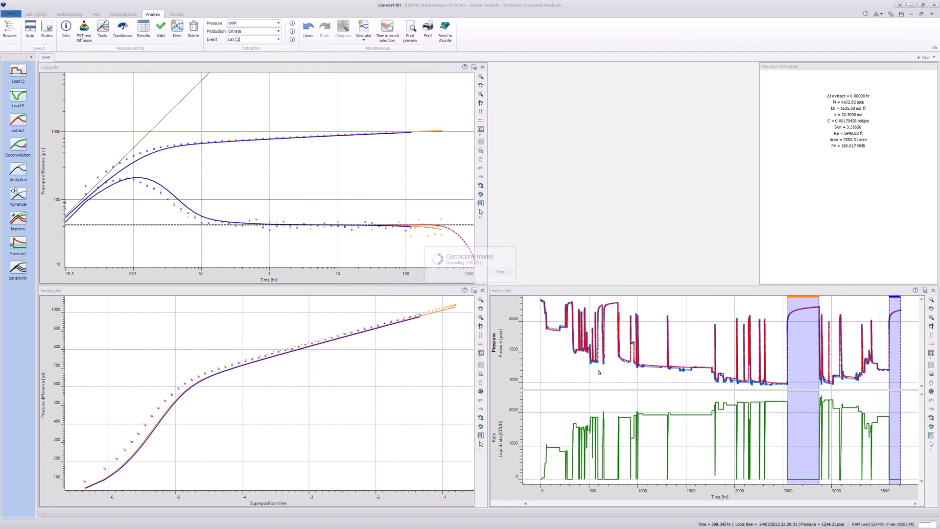
# Create a new analysis named Well Intake, initialized from WHP with its input parameters, extraction and model kept.
pyautogui.click(177, 36)
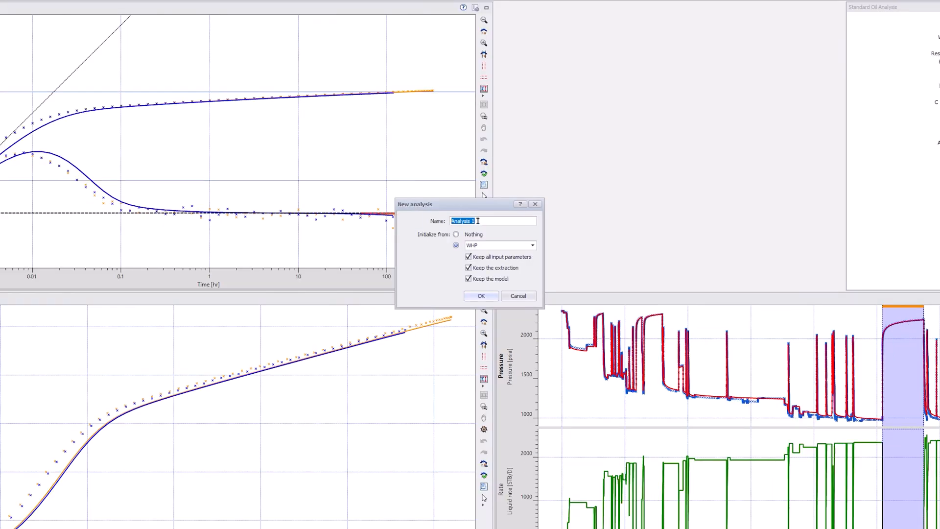
pyautogui.write('Well Intake')
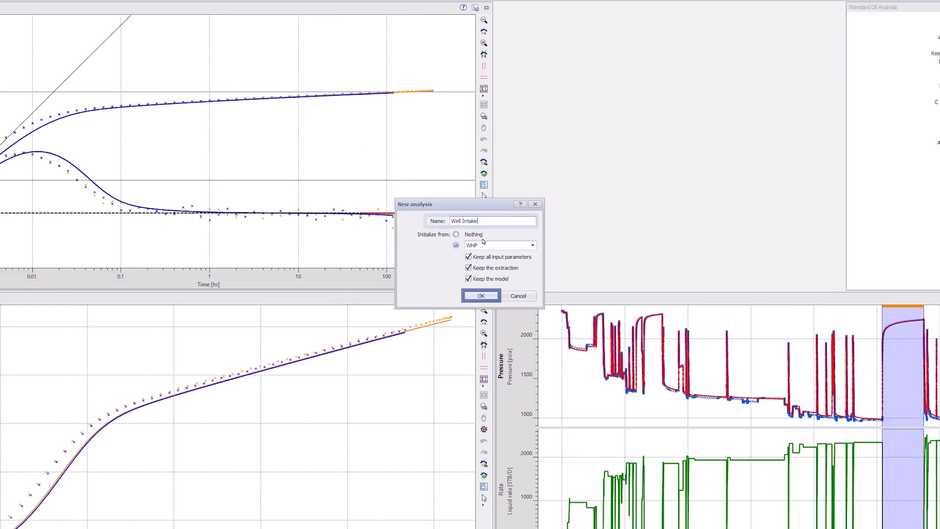
pyautogui.click(480, 295)
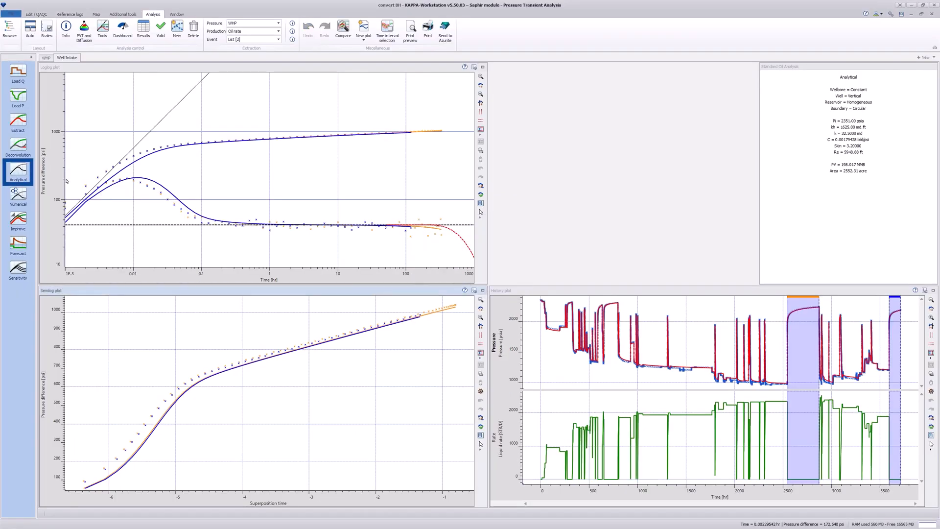
# Check the wellbore model options of the Well Intake analysis in the analytical model settings, without generating a model.
pyautogui.click(20, 170)
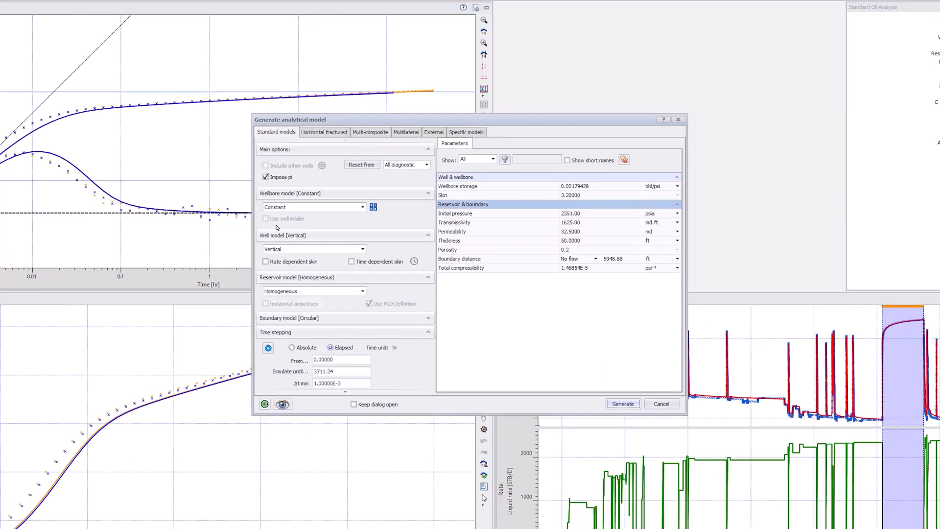
pyautogui.click(658, 404)
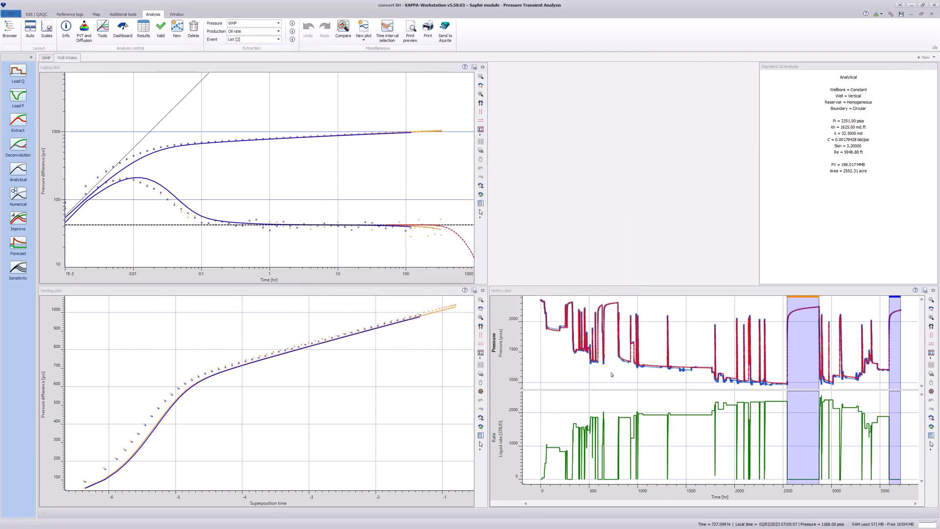
# Switch to the Well Intake document in Grenat and accept its well description and linear wellbore temperature profile.
pyautogui.hotkey('alt', 'Tab')
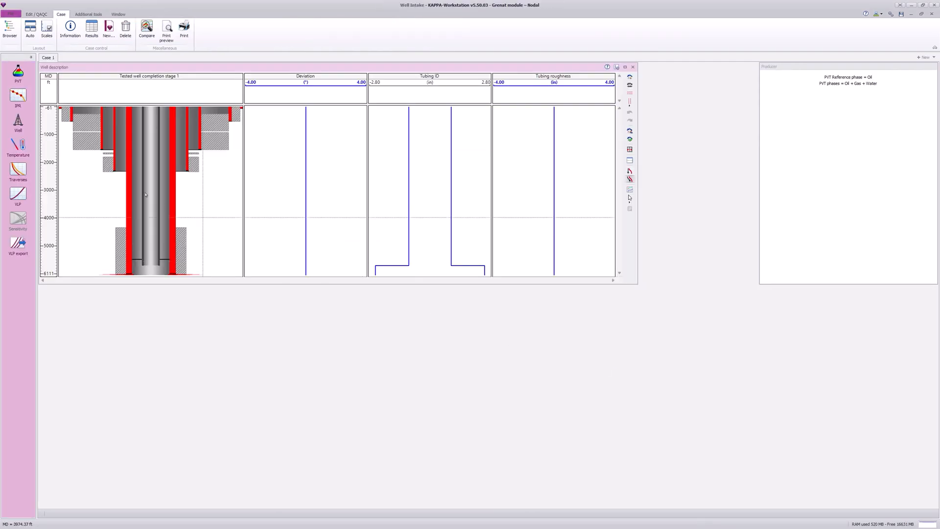
pyautogui.click(19, 122)
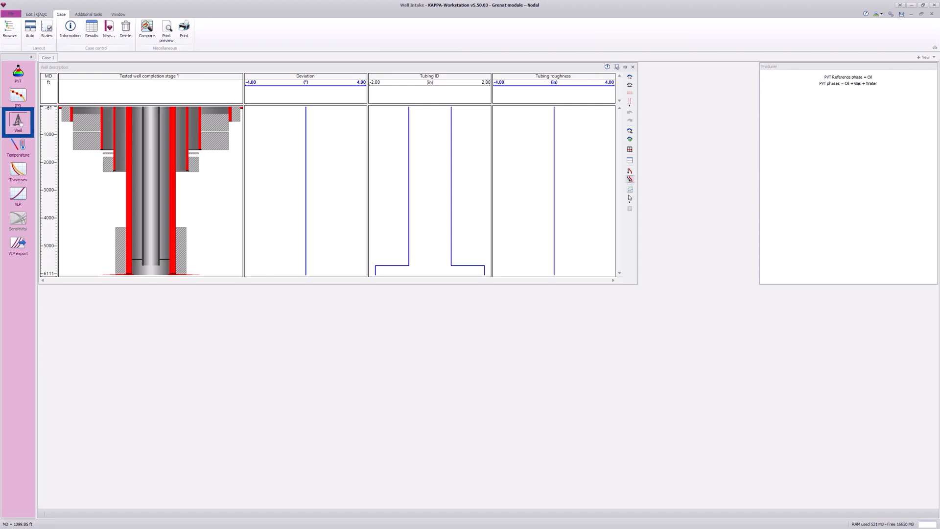
pyautogui.click(19, 123)
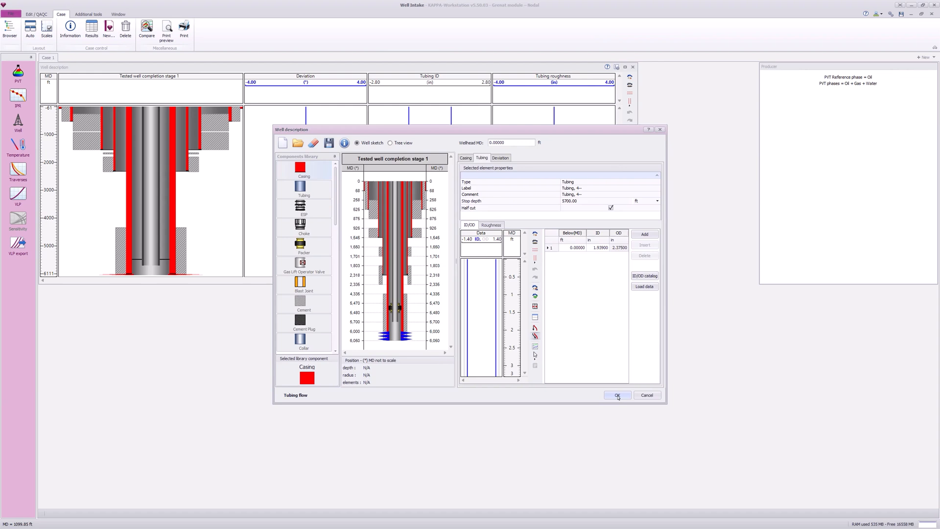
pyautogui.click(659, 434)
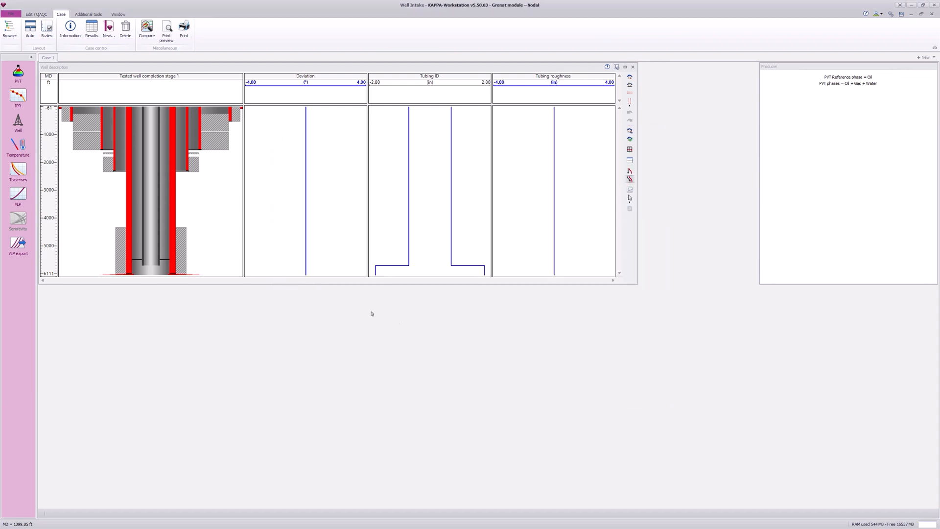
pyautogui.click(18, 145)
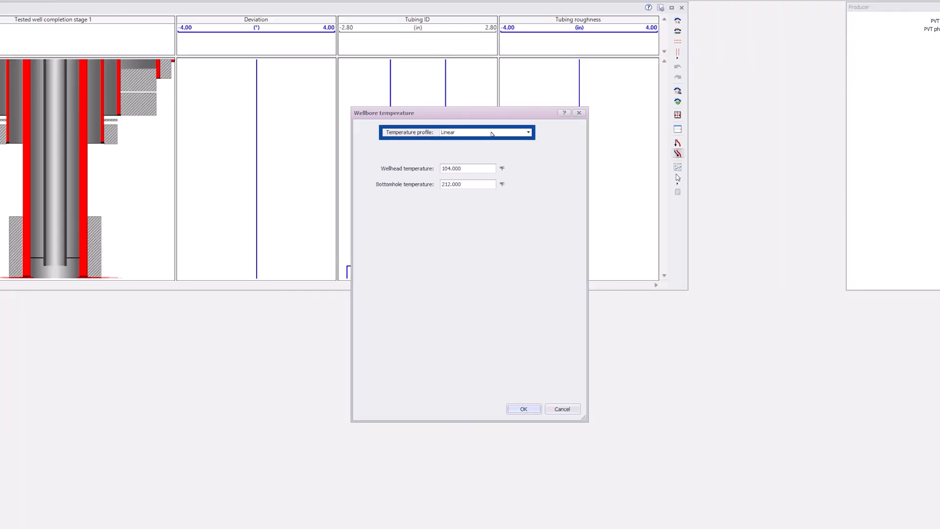
pyautogui.click(523, 409)
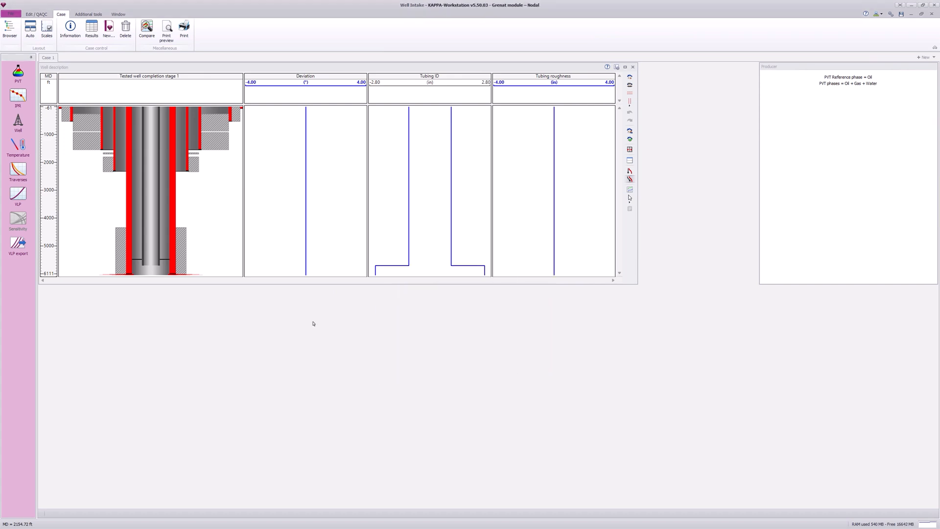
# Start a traverse definition with Duns & Ros selected and load its inputs from the clipboard: 1900 STB/D, GOR 577 scf/stb, WC 0, WHP 1200 psia.
pyautogui.click(18, 169)
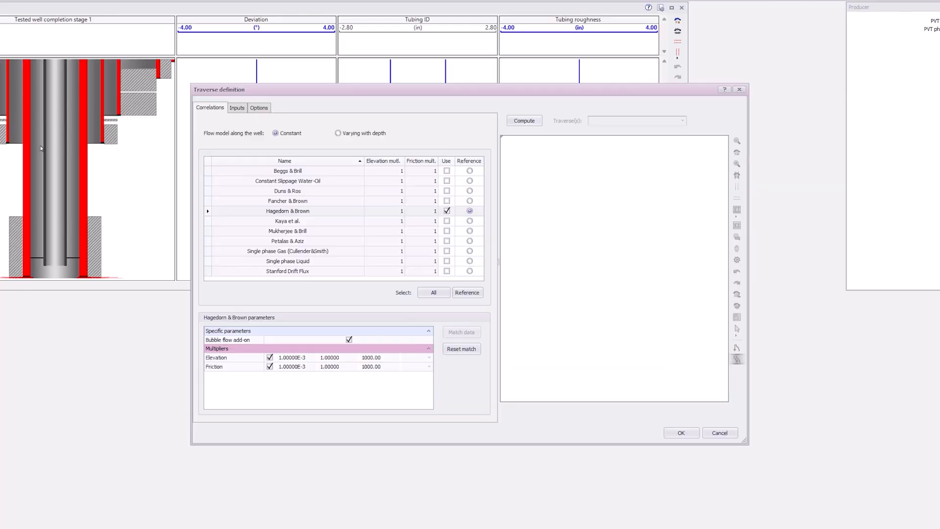
pyautogui.click(253, 191)
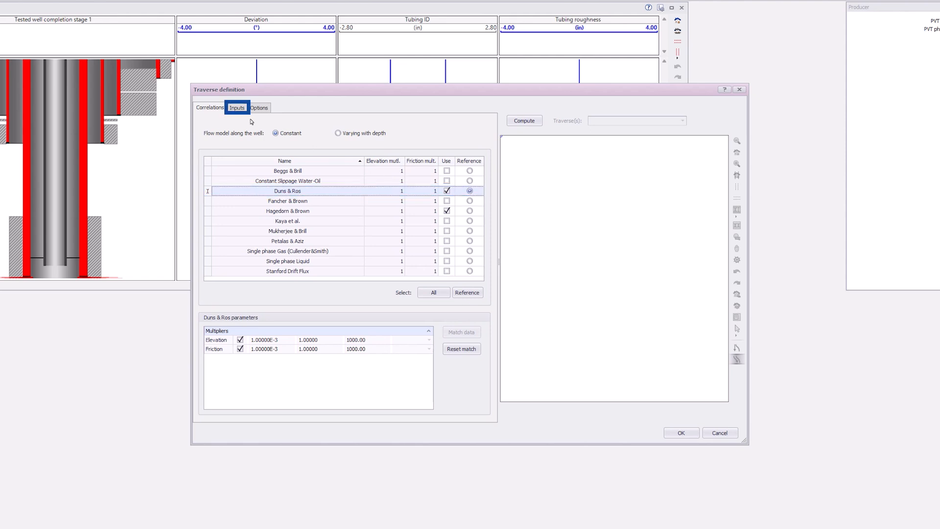
pyautogui.click(238, 108)
pyautogui.click(464, 203)
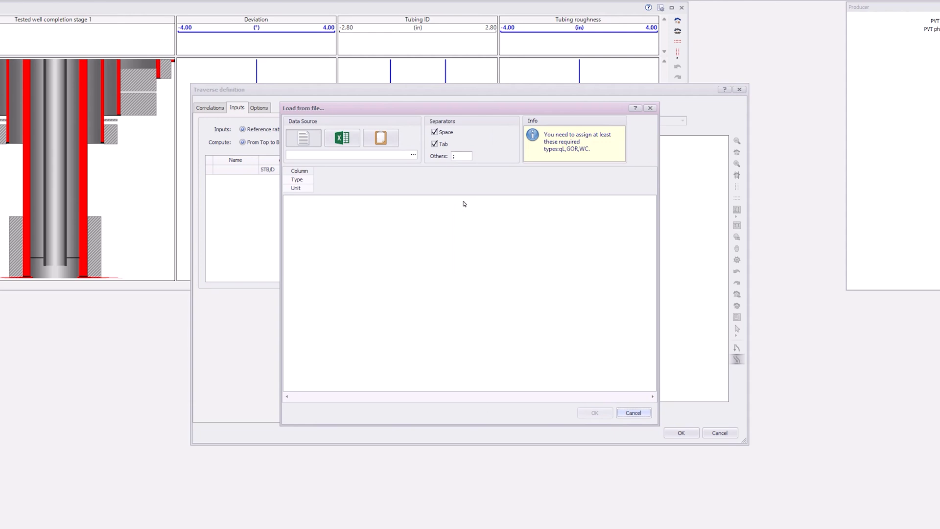
pyautogui.click(382, 139)
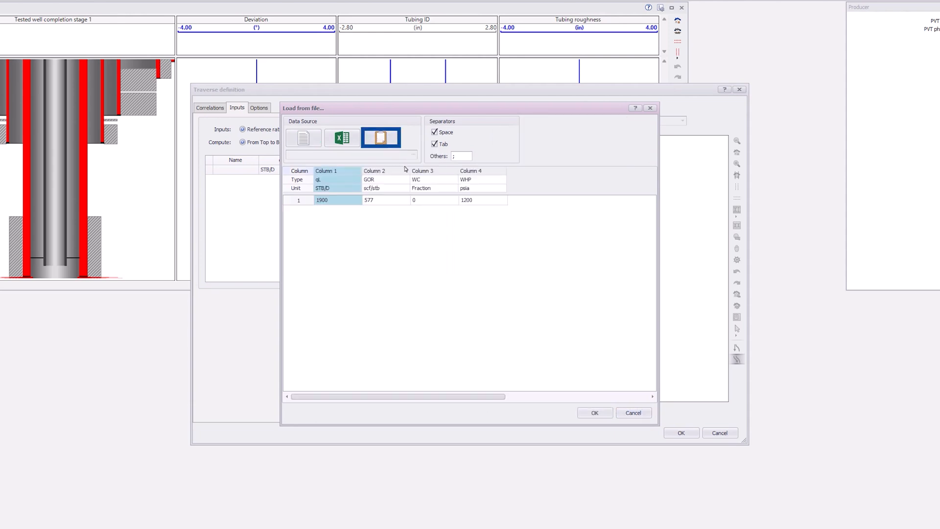
pyautogui.click(600, 414)
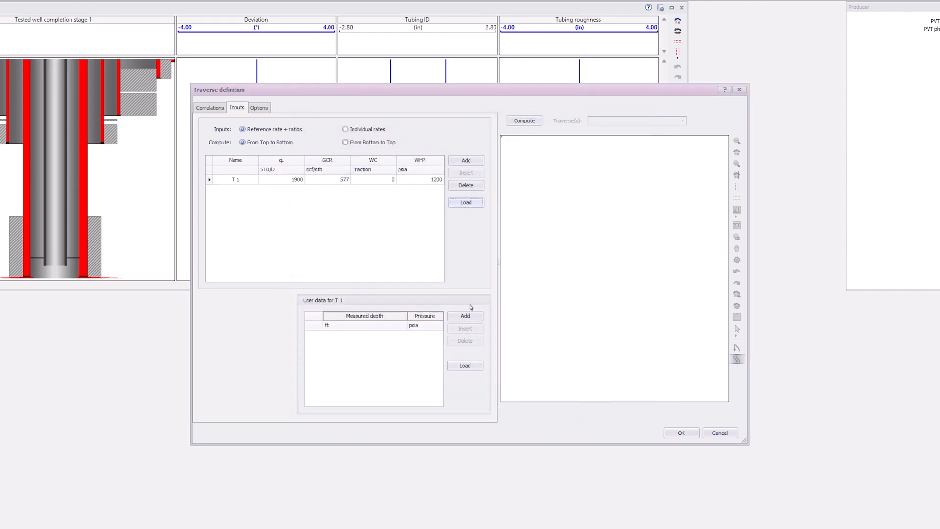
# Set the traverse integration steps to Constant at 5 ft, then compute and accept the traverse.
pyautogui.click(260, 108)
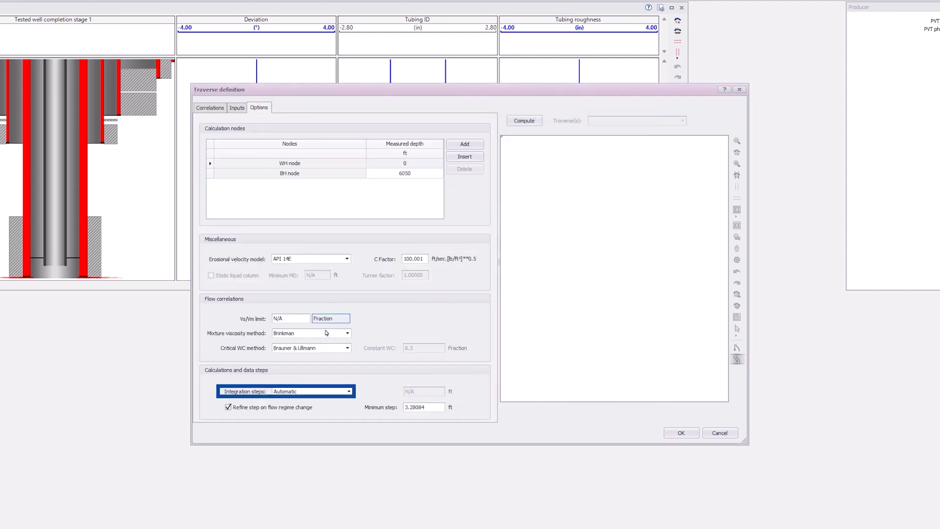
pyautogui.click(349, 392)
pyautogui.click(294, 407)
pyautogui.click(420, 392)
pyautogui.write('5')
pyautogui.click(521, 122)
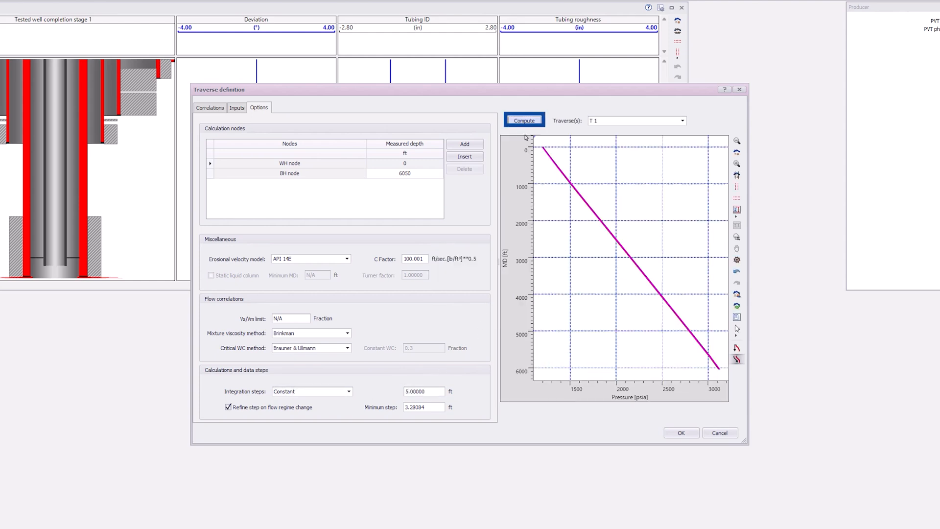
pyautogui.click(688, 434)
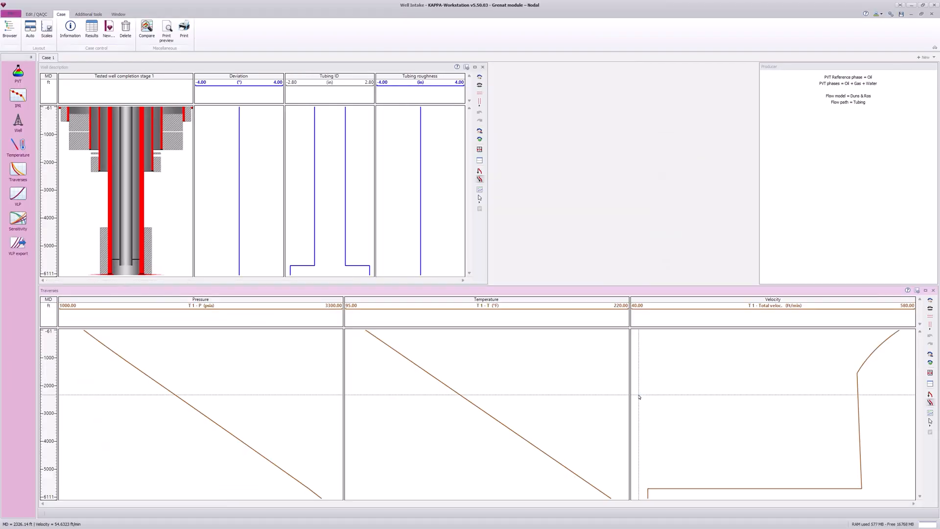
# Maximize the Traverses plot and add the Tested well completion stage 1, T 1 Holdups and T 1 Flow pattern panes.
pyautogui.click(639, 398)
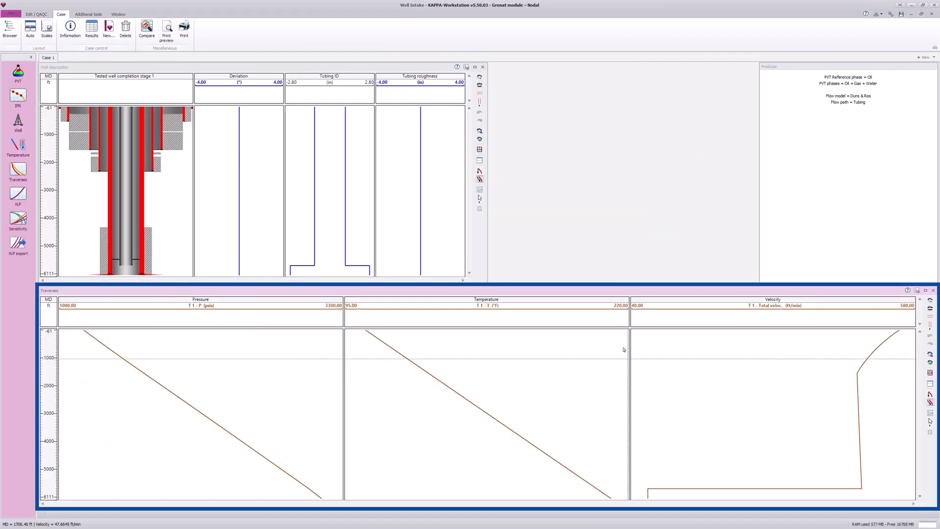
pyautogui.doubleClick(605, 294)
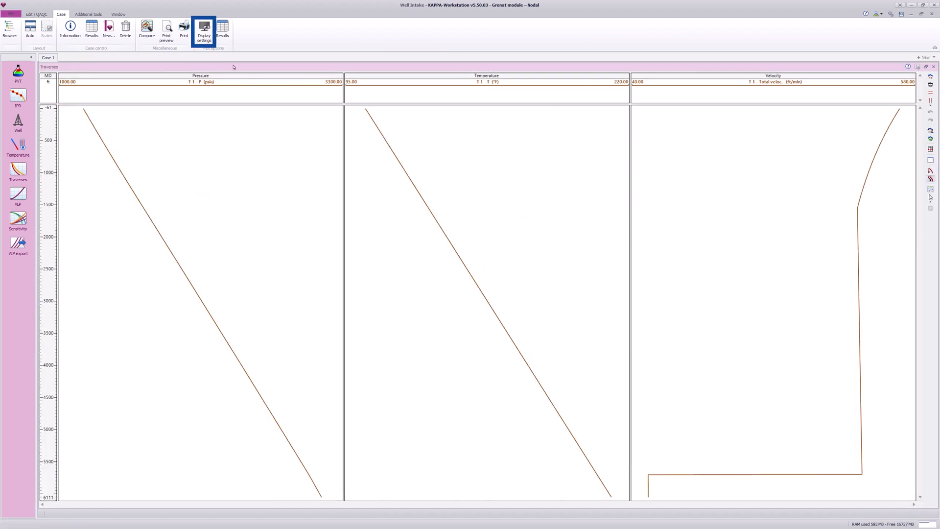
pyautogui.click(204, 32)
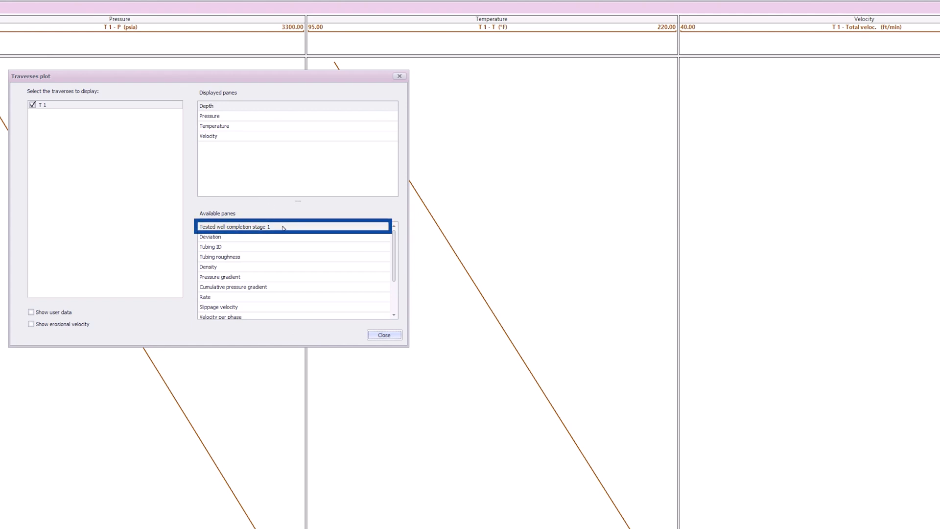
pyautogui.doubleClick(326, 236)
pyautogui.scroll(-2, 333, 260)
pyautogui.doubleClick(356, 289)
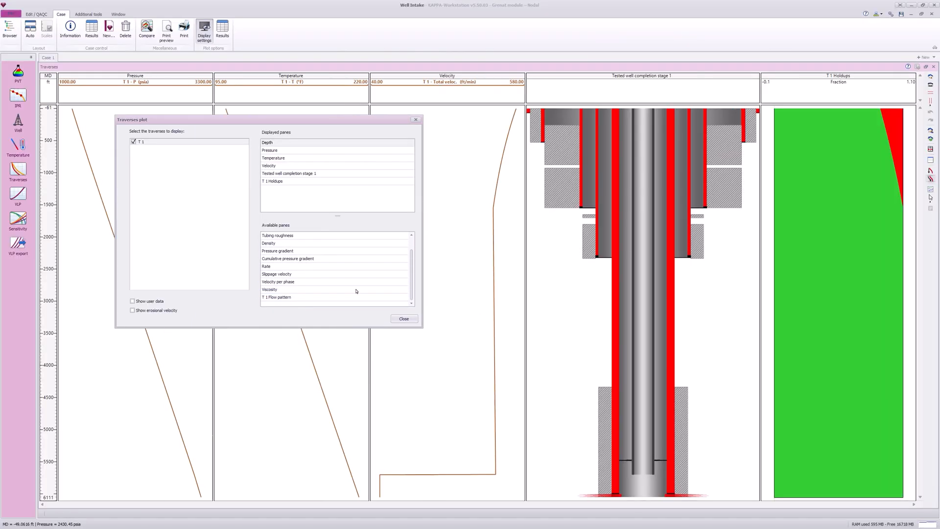
pyautogui.doubleClick(356, 297)
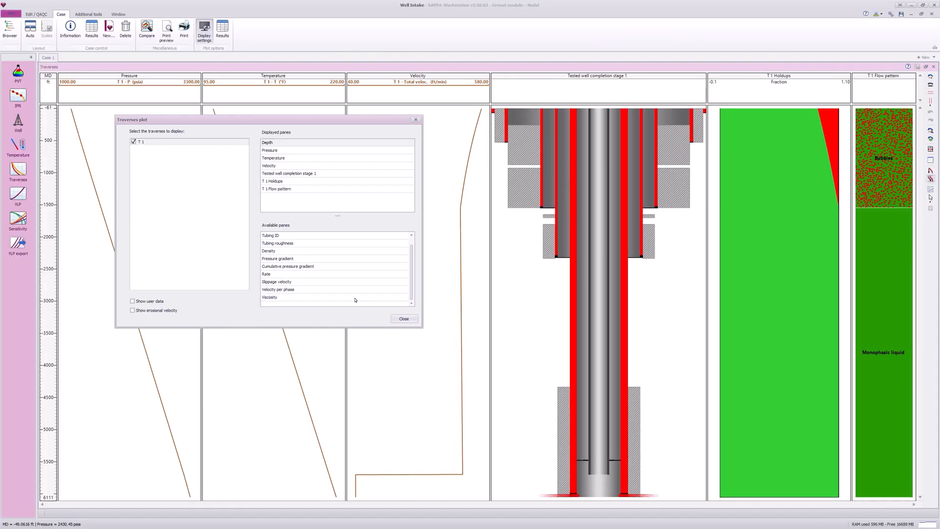
pyautogui.click(405, 319)
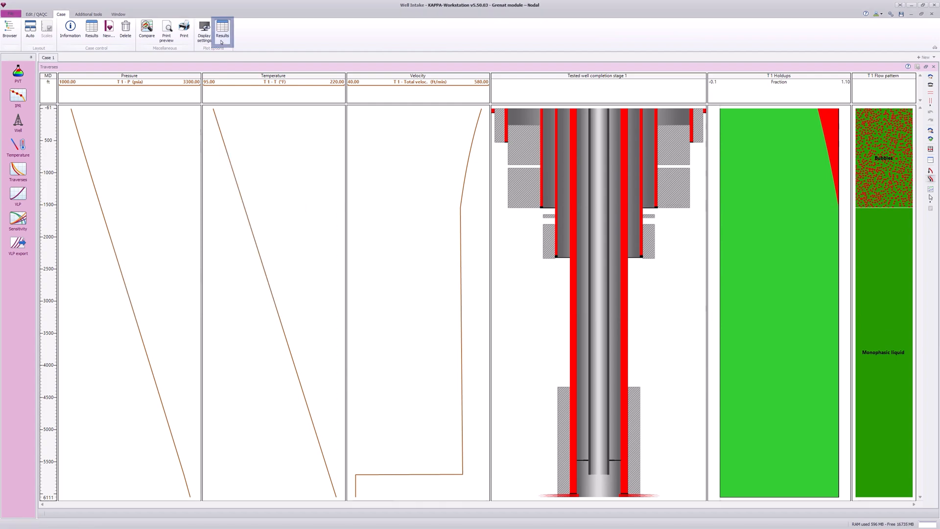
# Examine the tabulated results of traverse T 1, including its velocity, pressure gradient and flow pattern columns.
pyautogui.click(223, 44)
pyautogui.moveTo(718, 406); pyautogui.dragTo(908, 469)
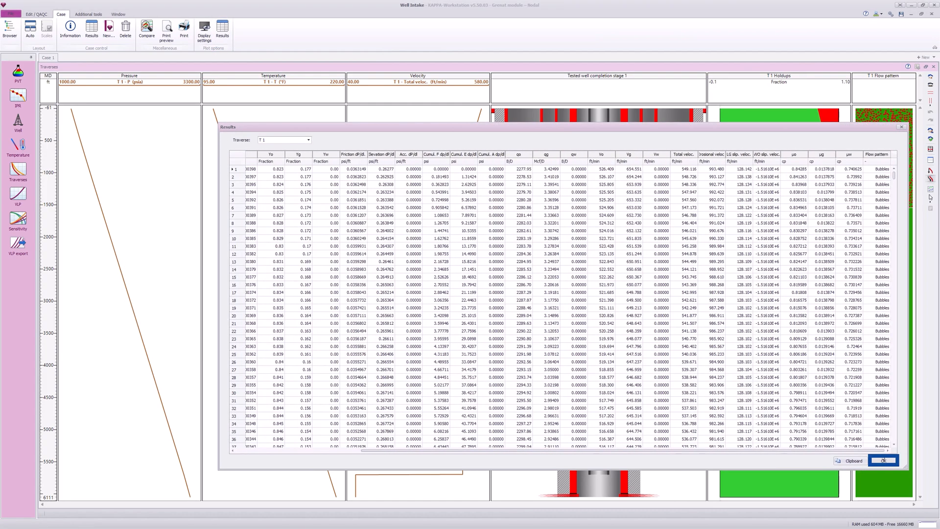
pyautogui.click(884, 461)
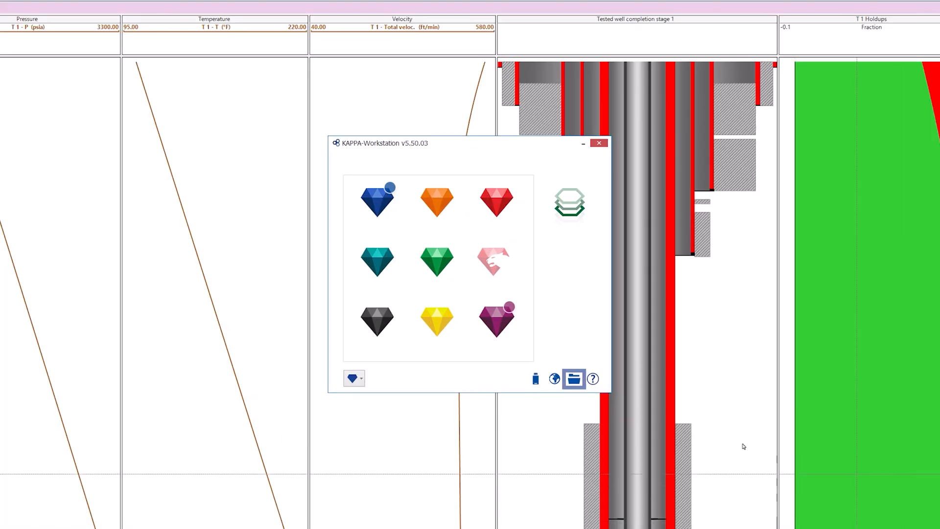
# Open convert BH and Well Intake side by side in the KAPPA-Workstation Browser and expand convert BH's Well Intake analysis down to Tested Well.
pyautogui.click(574, 379)
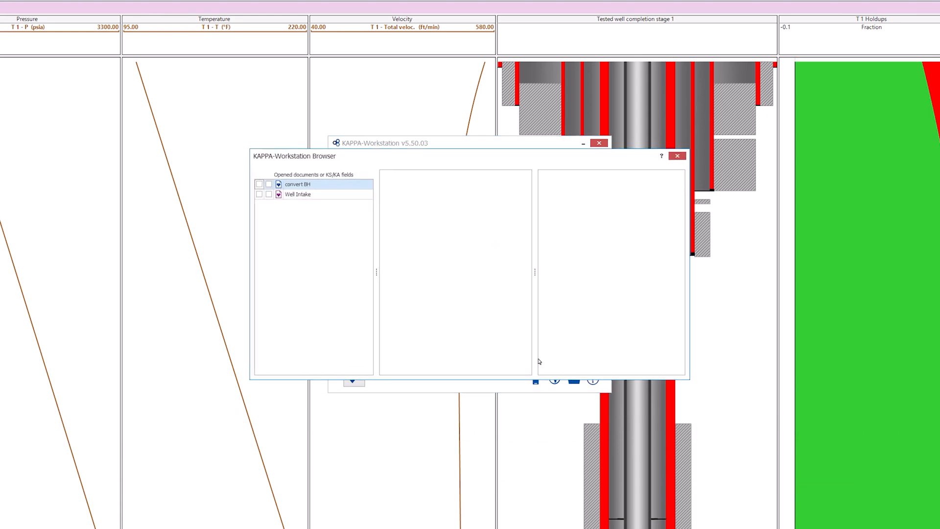
pyautogui.click(259, 185)
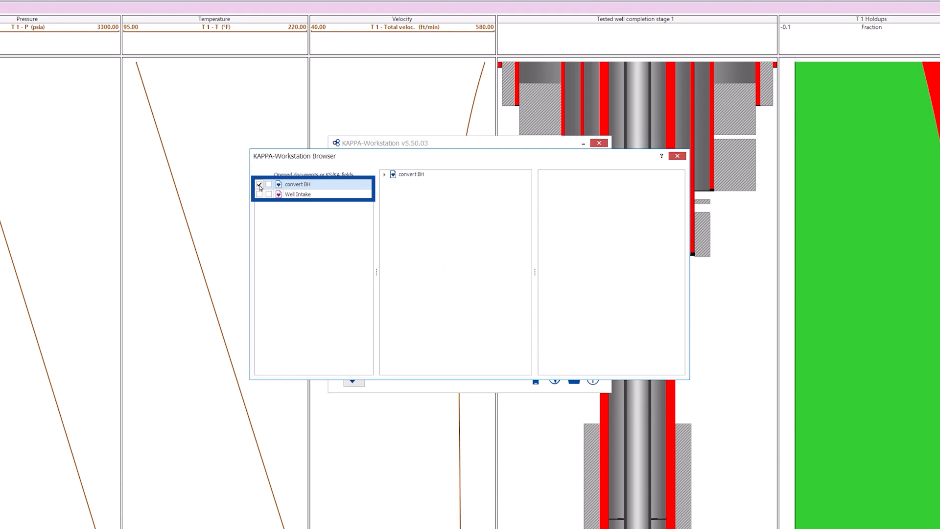
pyautogui.click(269, 194)
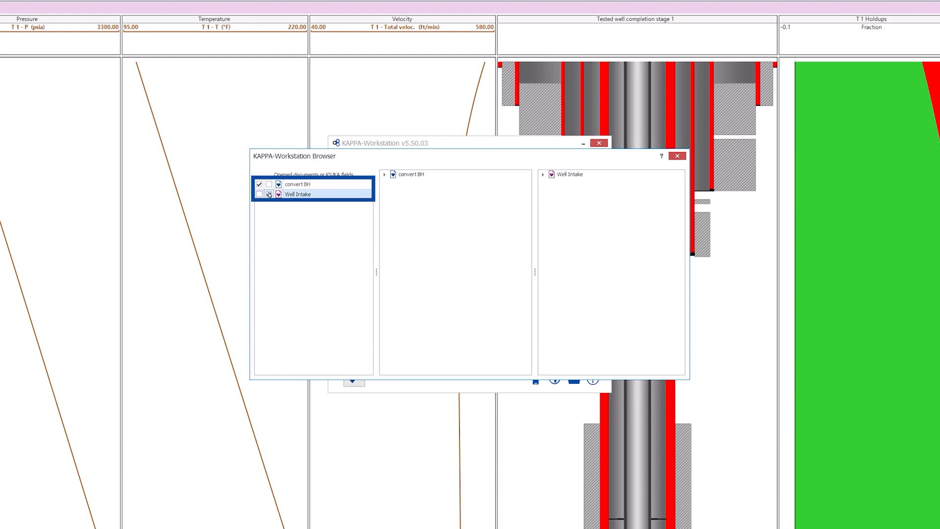
pyautogui.click(385, 174)
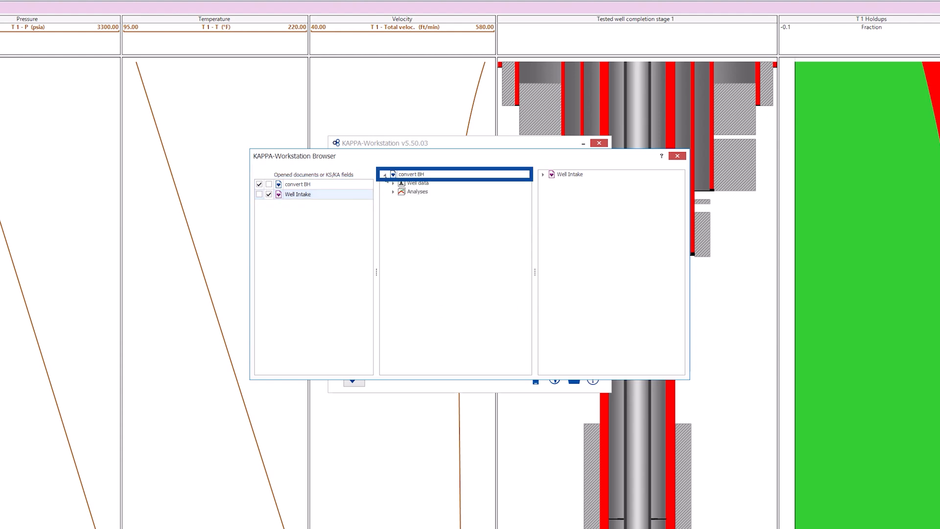
pyautogui.click(393, 192)
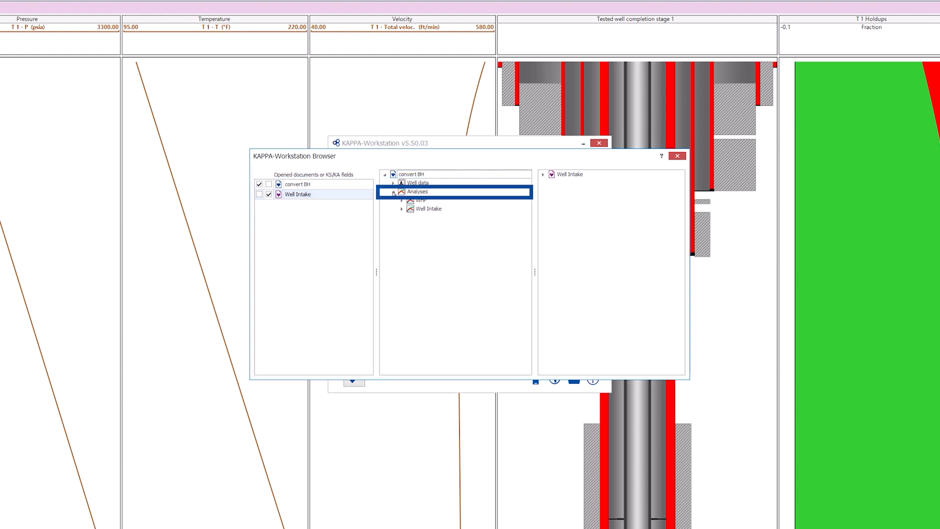
pyautogui.click(402, 209)
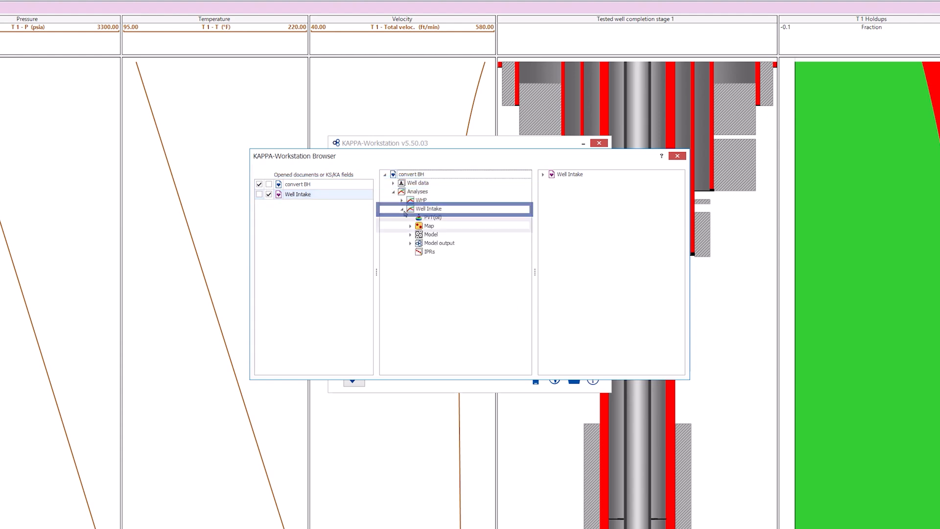
pyautogui.click(410, 225)
pyautogui.click(419, 243)
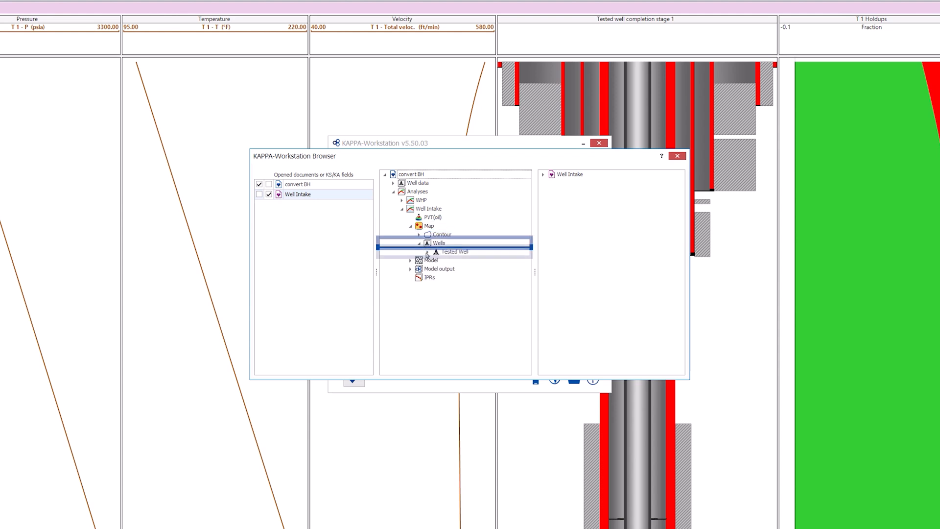
pyautogui.click(426, 252)
# Copy the Well Pressure Drop from Case 1 of the Well Intake document onto Tested Well in convert BH, and close the browser.
pyautogui.click(543, 175)
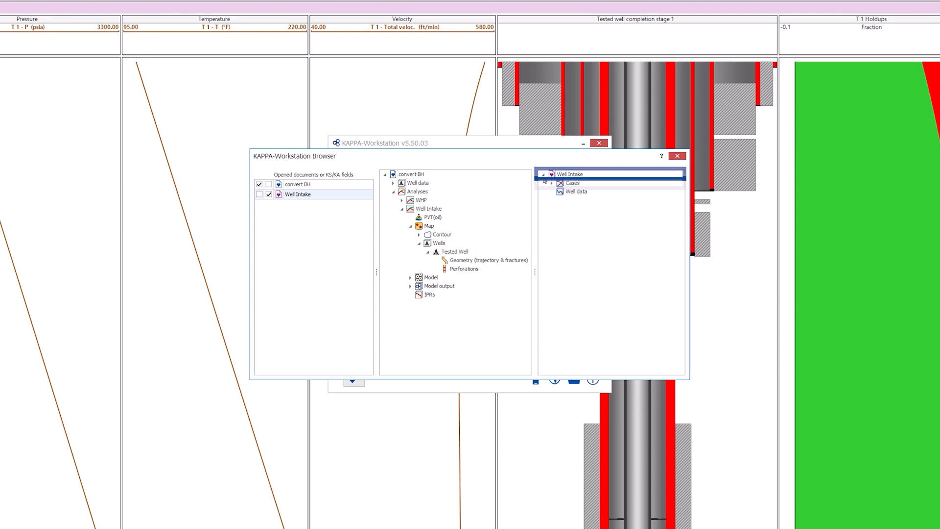
pyautogui.click(551, 183)
pyautogui.click(561, 192)
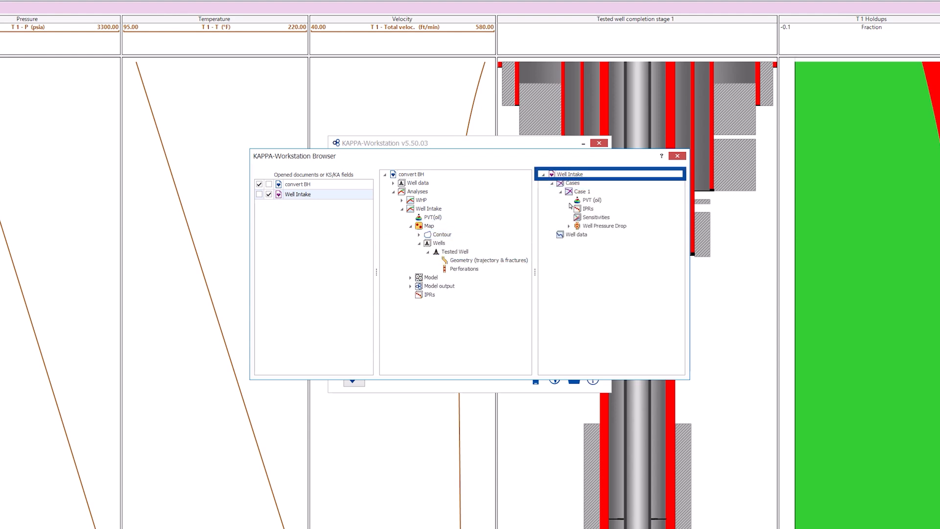
pyautogui.click(569, 226)
pyautogui.click(583, 227)
pyautogui.moveTo(465, 258); pyautogui.dragTo(465, 258)
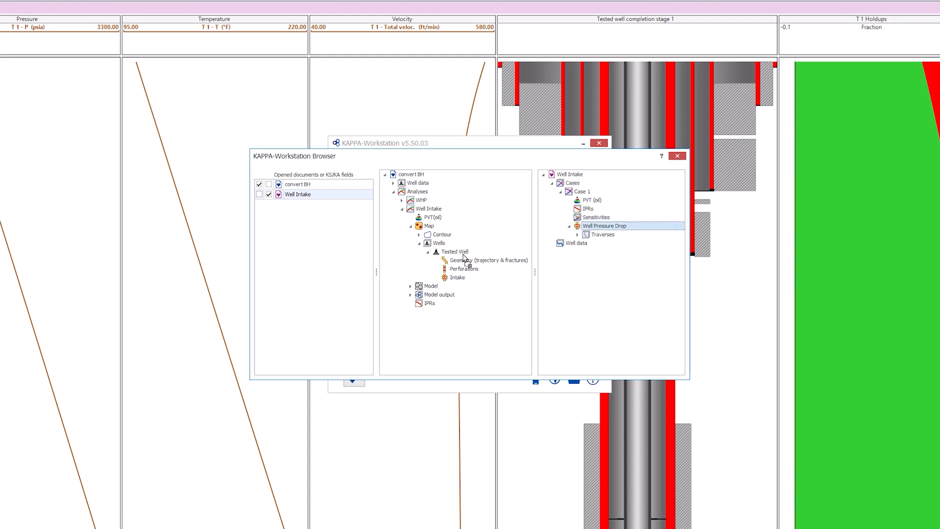
pyautogui.click(677, 156)
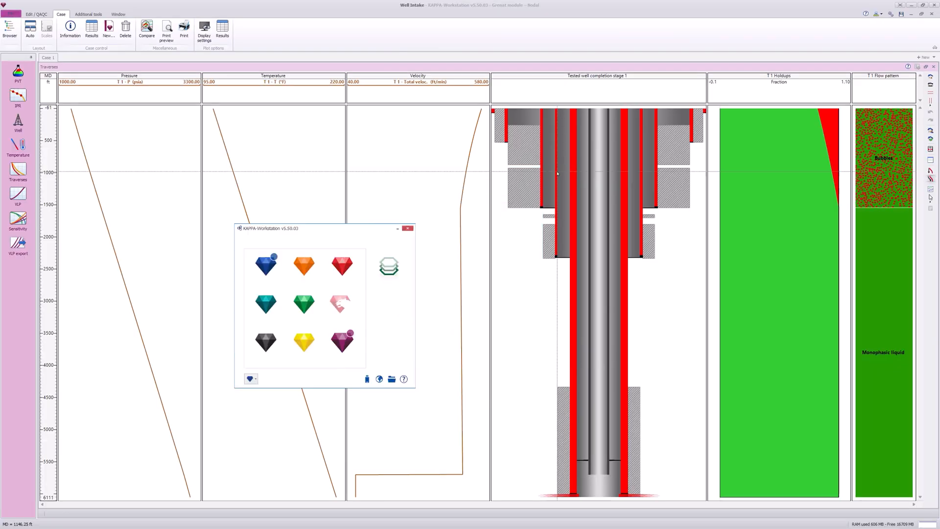
# In Saphir, open the well intake definition, review its VLP and traverse displays, and accept the built-in intake model.
pyautogui.click(583, 144)
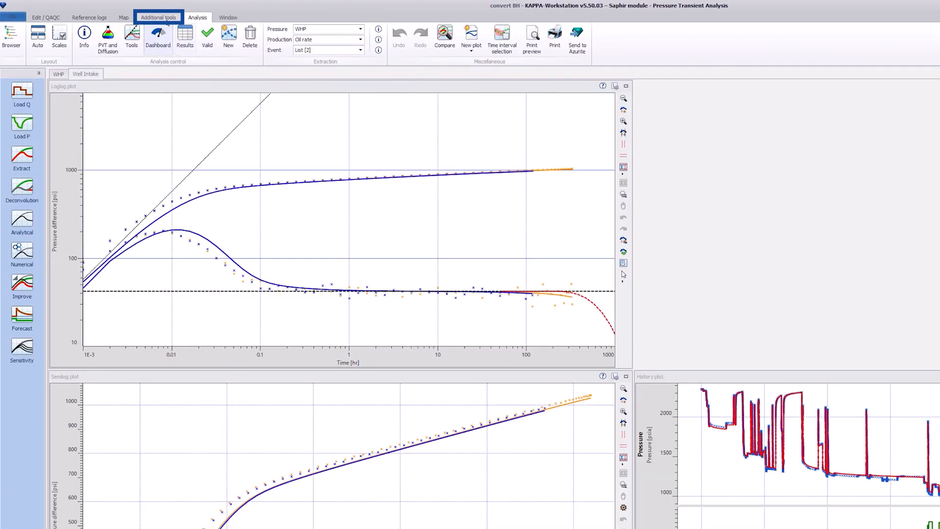
pyautogui.click(168, 20)
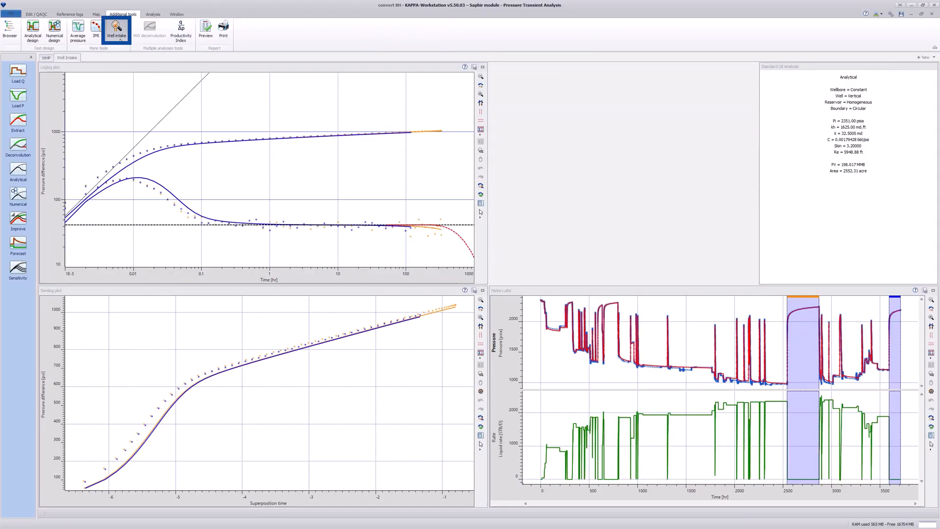
pyautogui.click(120, 39)
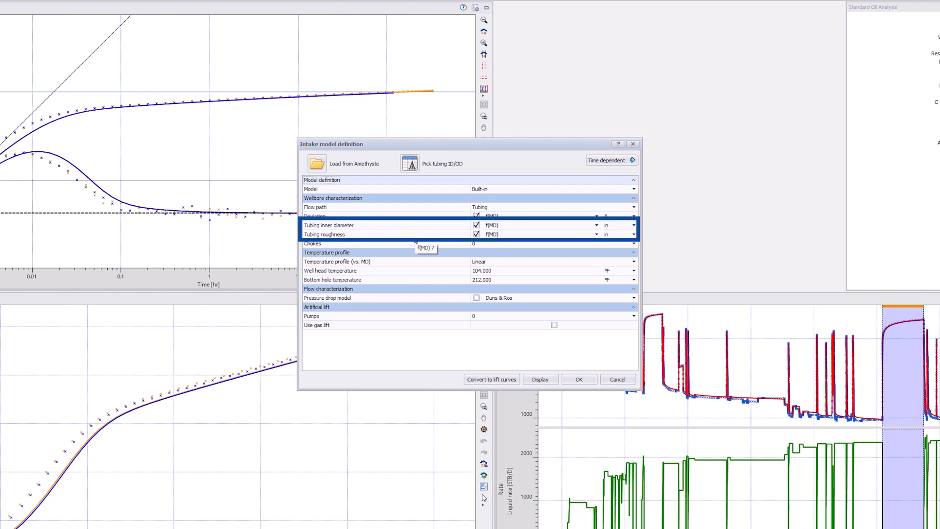
pyautogui.click(540, 379)
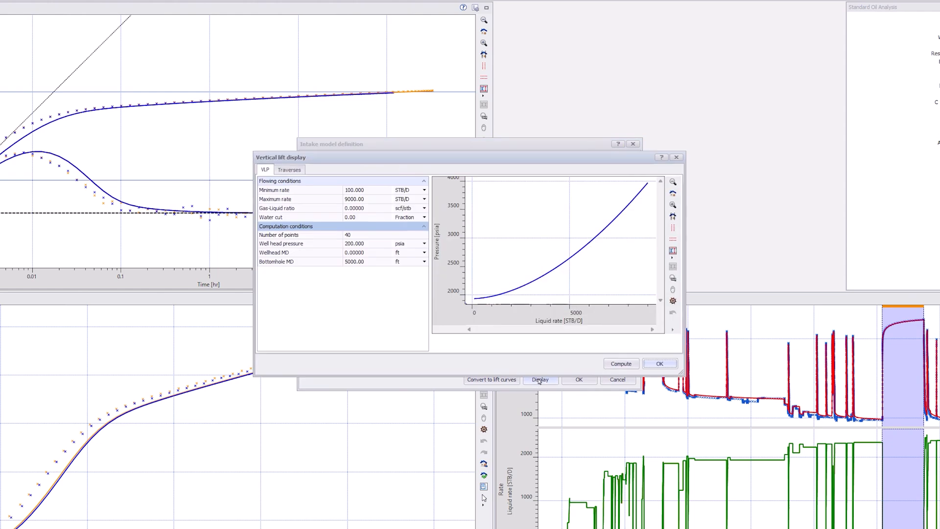
pyautogui.click(298, 170)
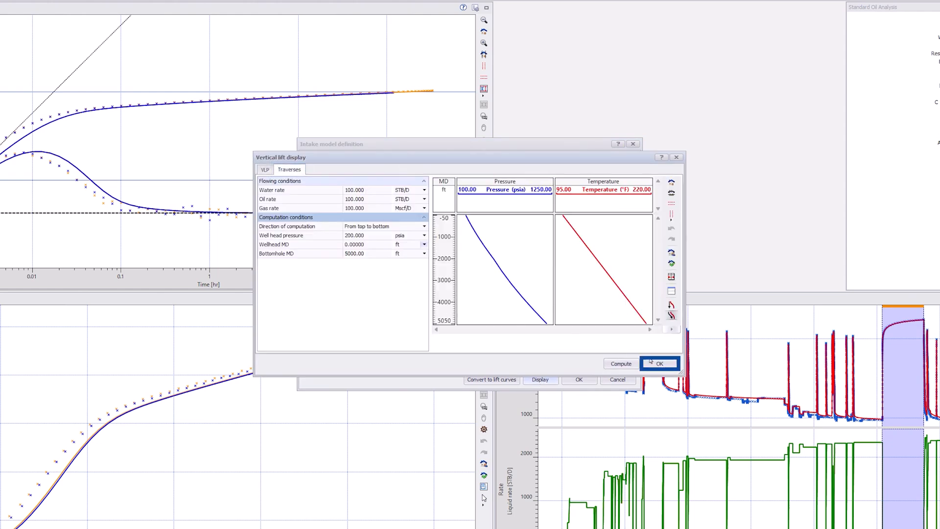
pyautogui.click(659, 364)
pyautogui.click(578, 379)
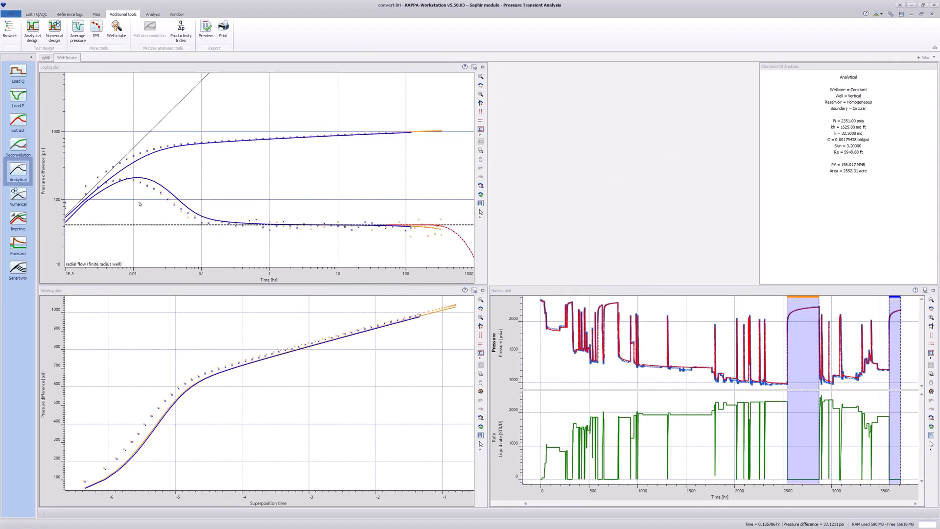
# Generate the analytical model with well intake enabled, skin set to 1.8 and initial pressure set to 4139 psia.
pyautogui.click(18, 171)
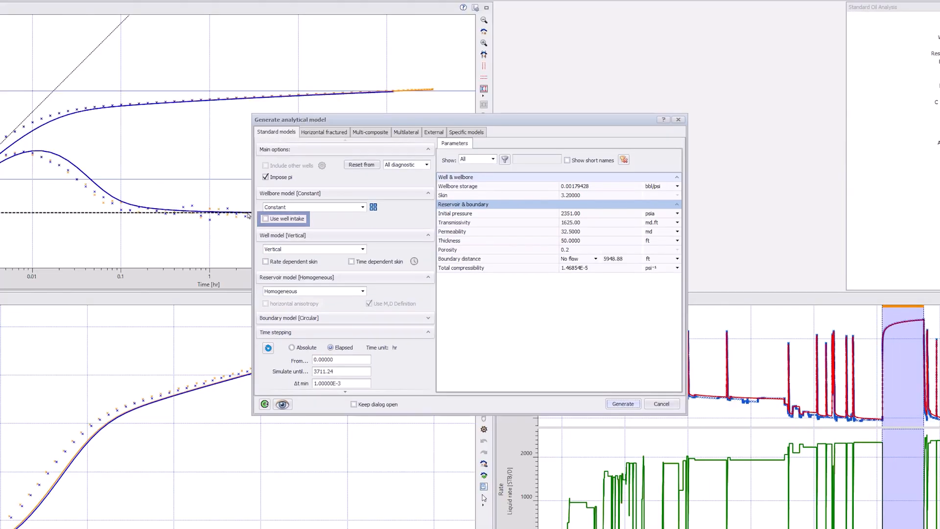
pyautogui.click(313, 229)
pyautogui.click(548, 194)
pyautogui.write('1.')
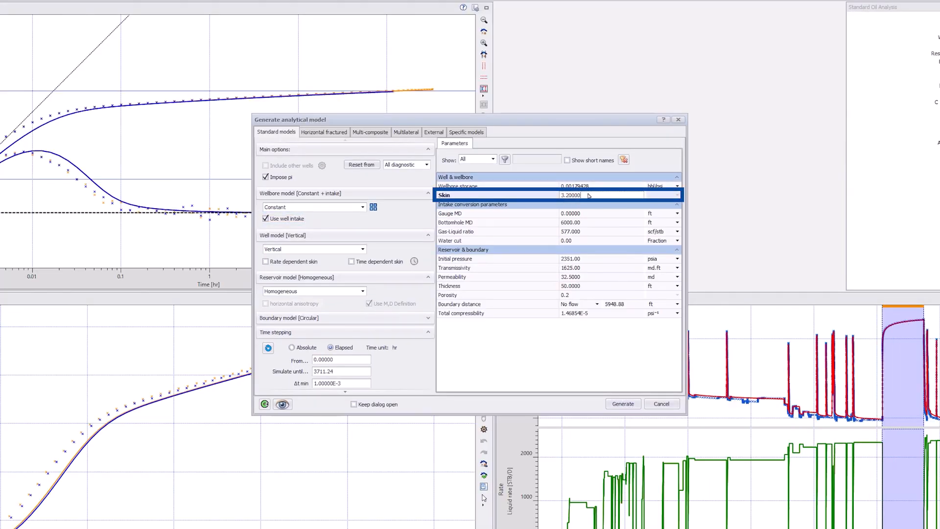
pyautogui.write('8')
pyautogui.click(550, 259)
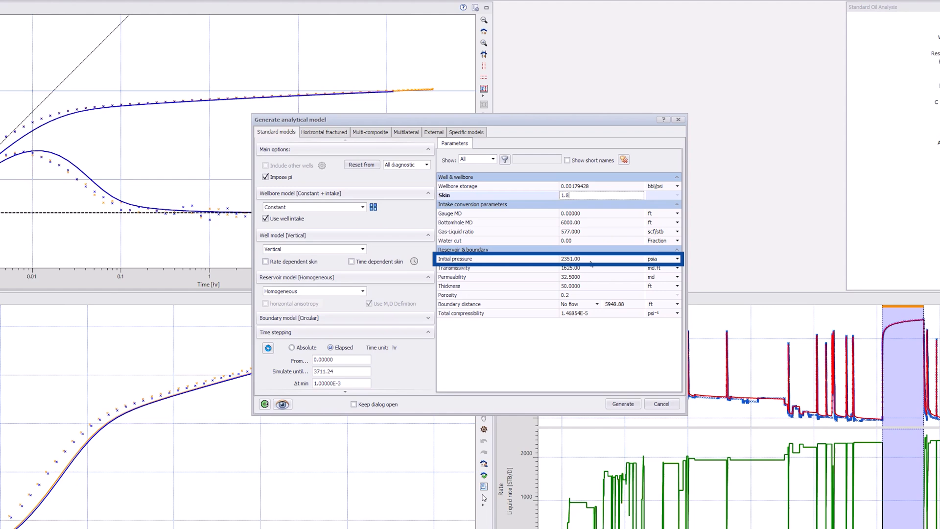
pyautogui.write('4139')
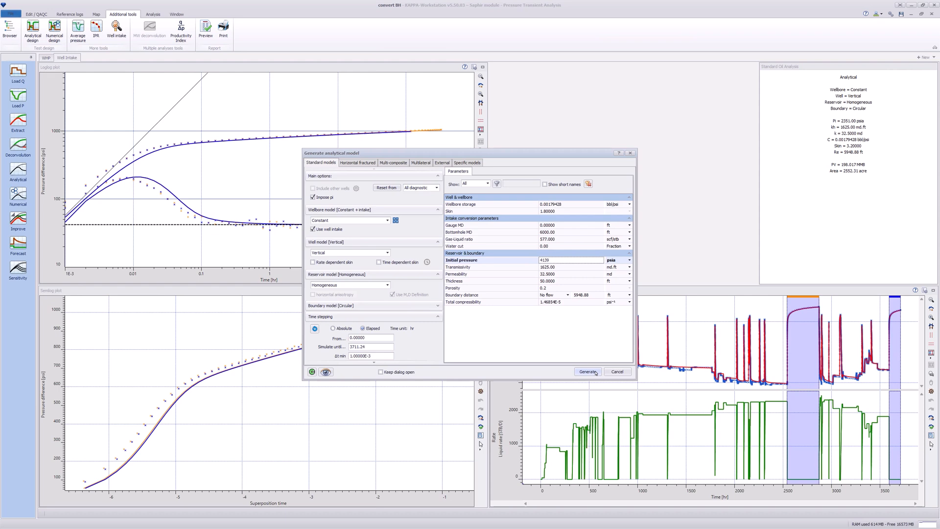
pyautogui.click(632, 404)
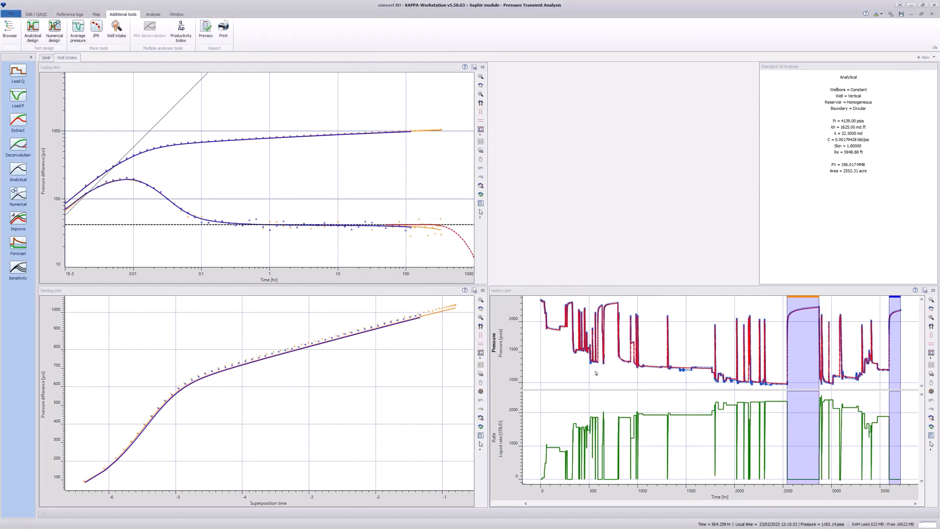